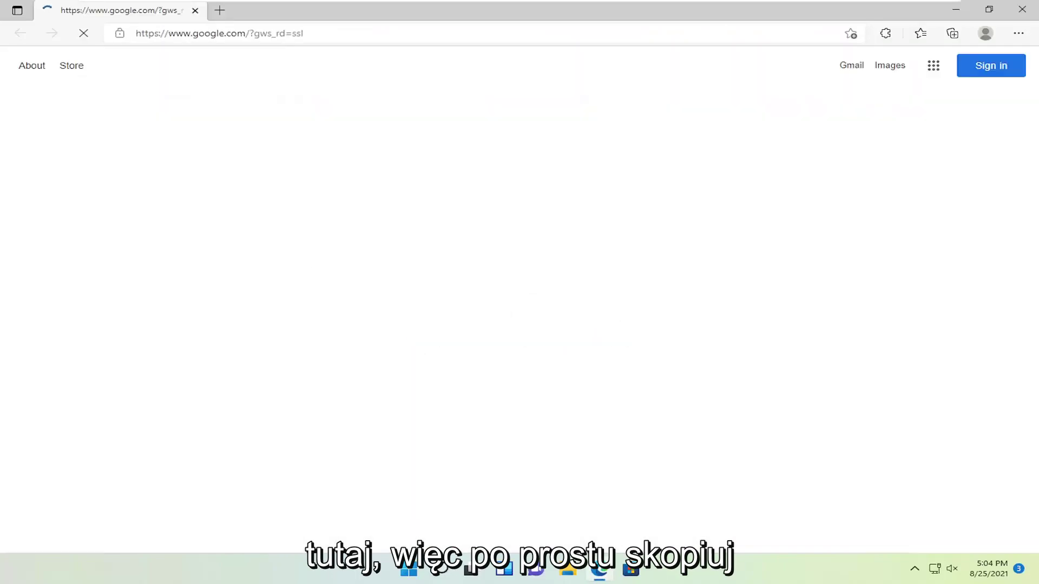
# Load the pasted Pastebin link in the browser's address bar
pyautogui.click(260, 39)
pyautogui.write('https://pastebin.com/mjAT1wVF')
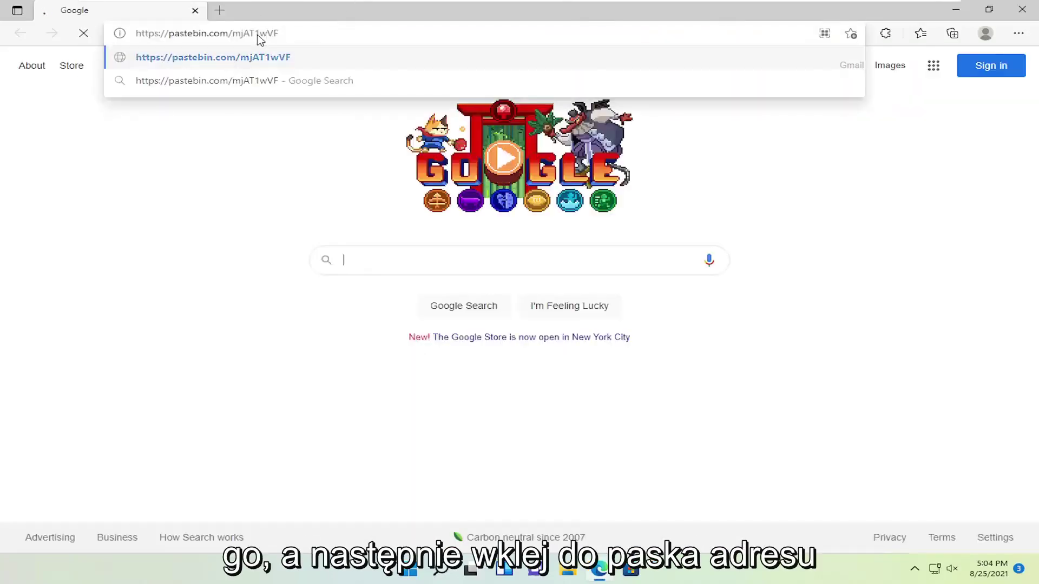
pyautogui.press('Return')
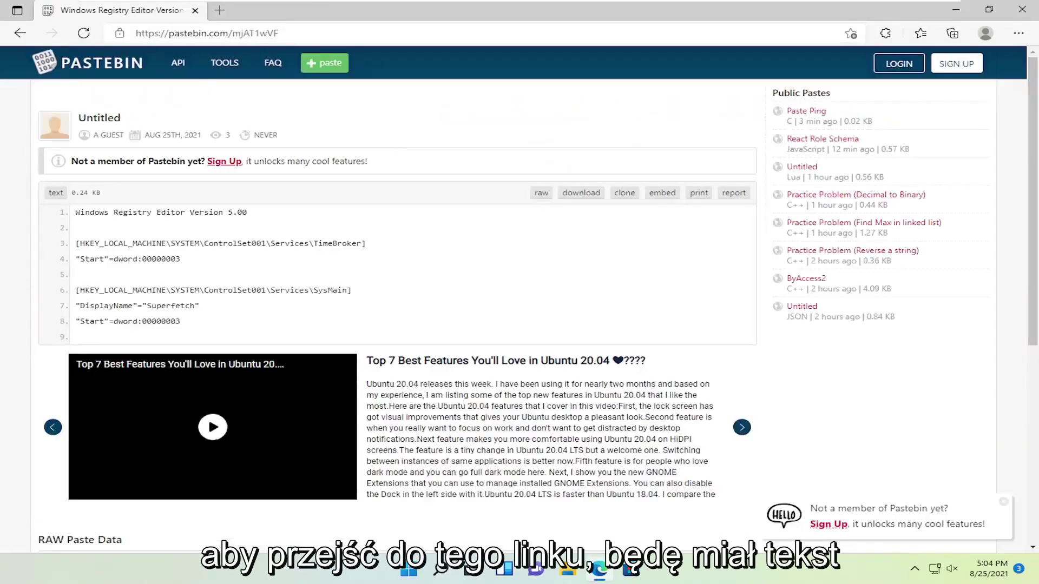
# Select and copy all eight lines of the registry code
pyautogui.moveTo(207, 325); pyautogui.dragTo(67, 204)
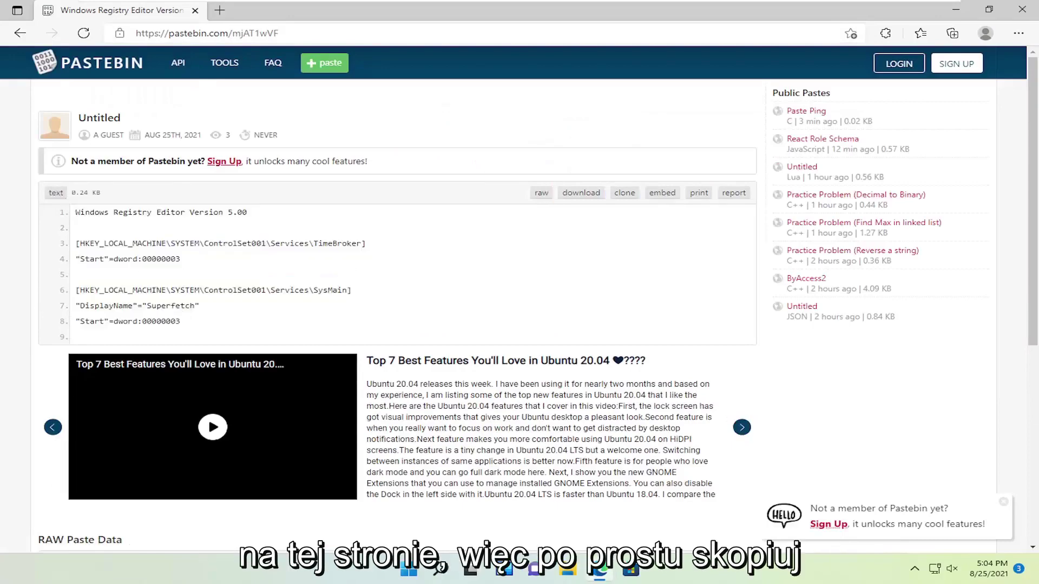
pyautogui.moveTo(193, 321); pyautogui.dragTo(79, 213)
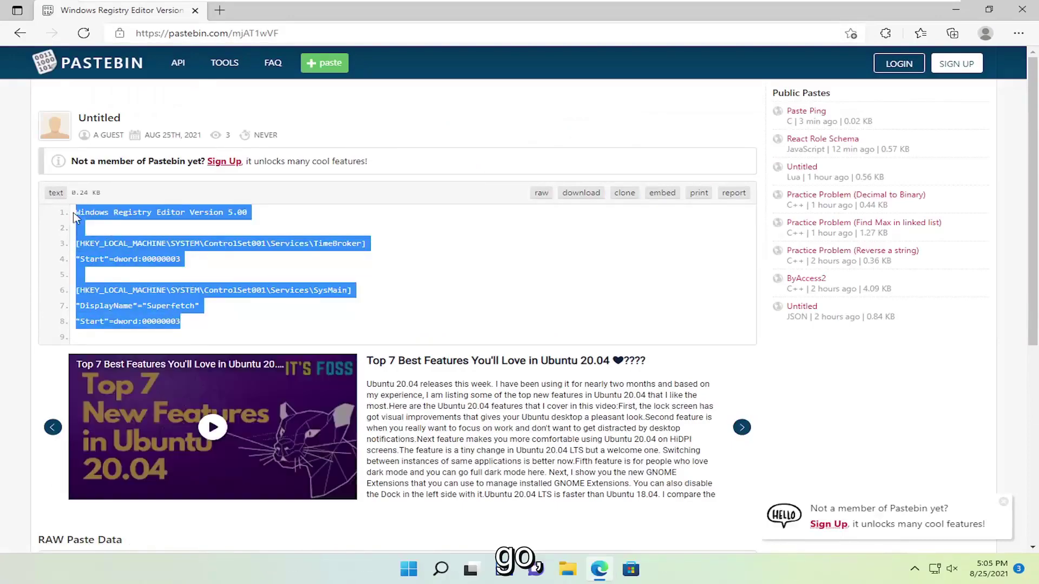
pyautogui.rightClick(112, 220)
pyautogui.click(247, 229)
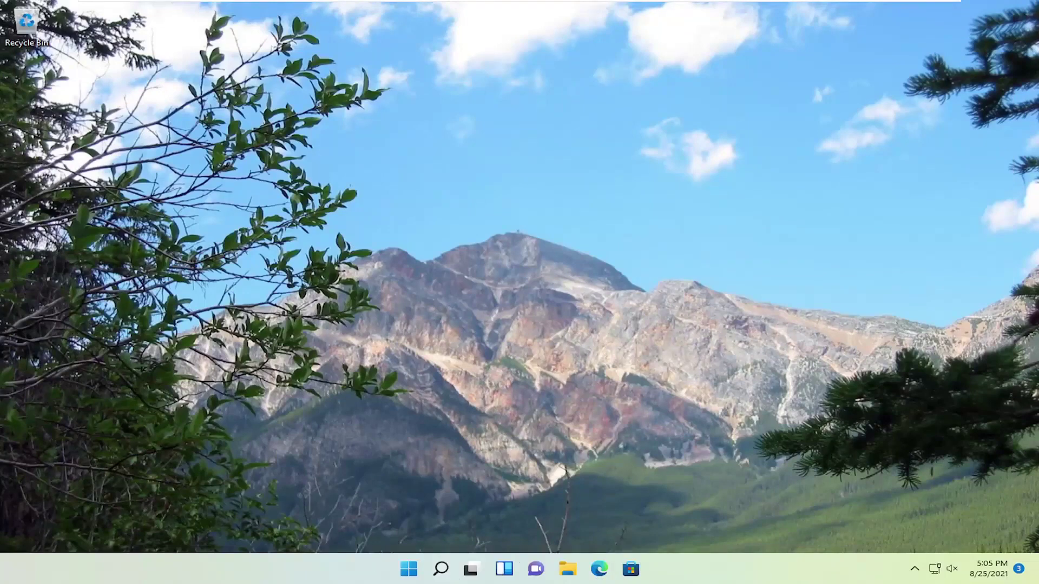
# Launch Notepad from Windows Search and move its window down and right
pyautogui.click(439, 569)
pyautogui.write('notepad')
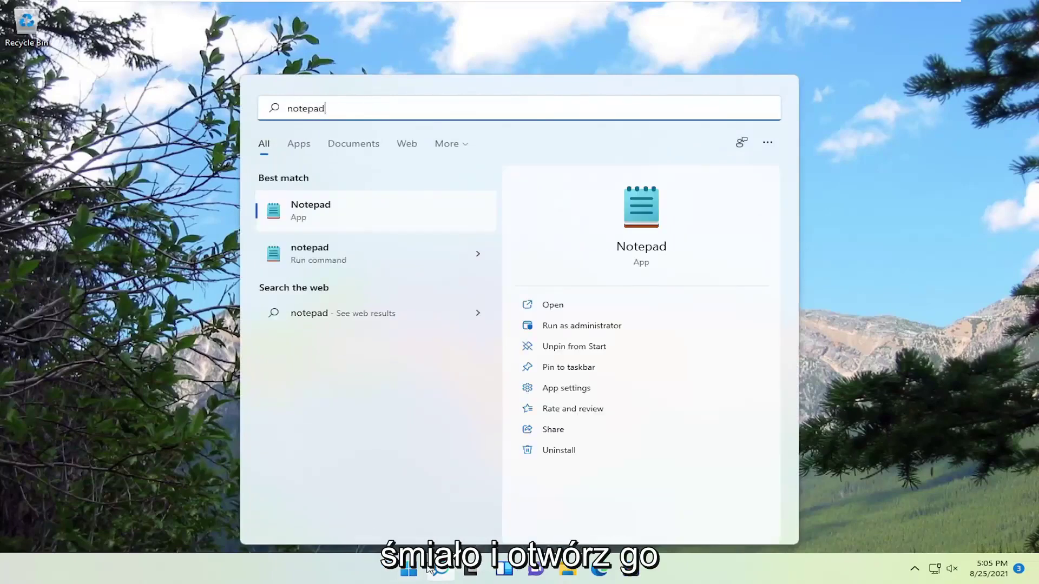
pyautogui.press('Return')
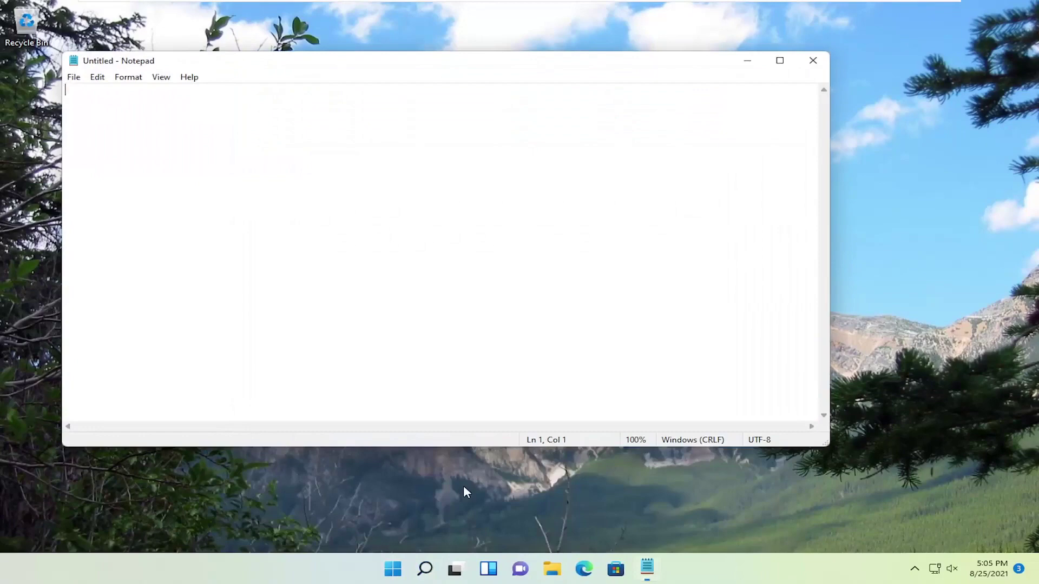
pyautogui.moveTo(250, 65); pyautogui.dragTo(303, 76)
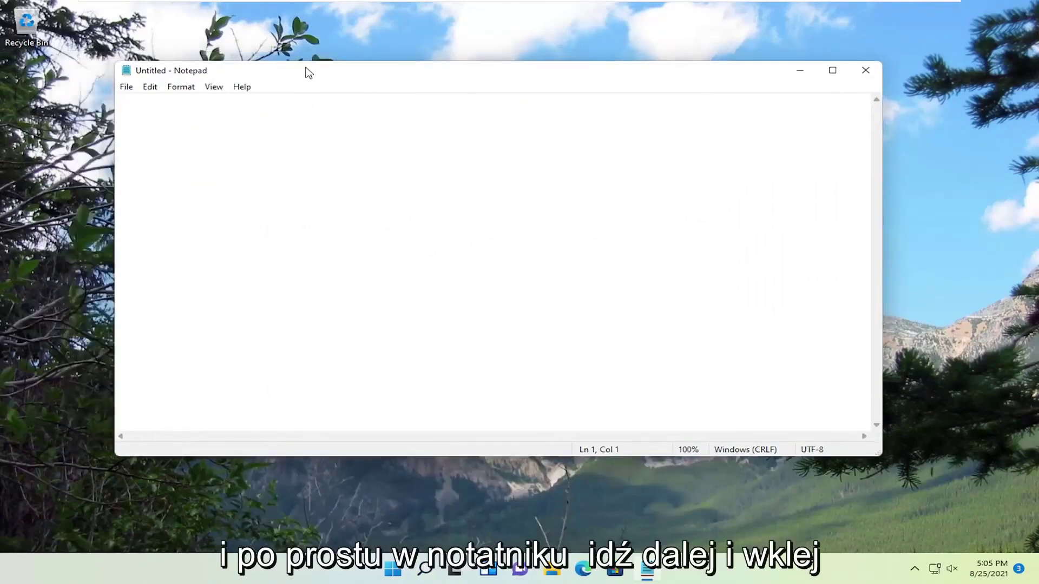
# Paste the registry entries into the empty document and bring up Save As
pyautogui.rightClick(188, 158)
pyautogui.click(222, 211)
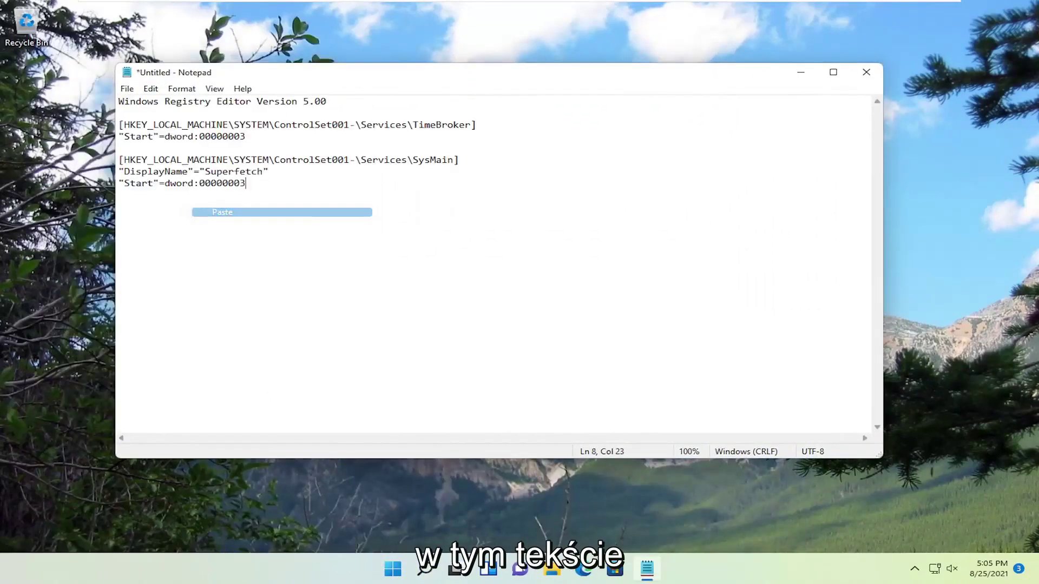
pyautogui.click(128, 89)
pyautogui.click(163, 160)
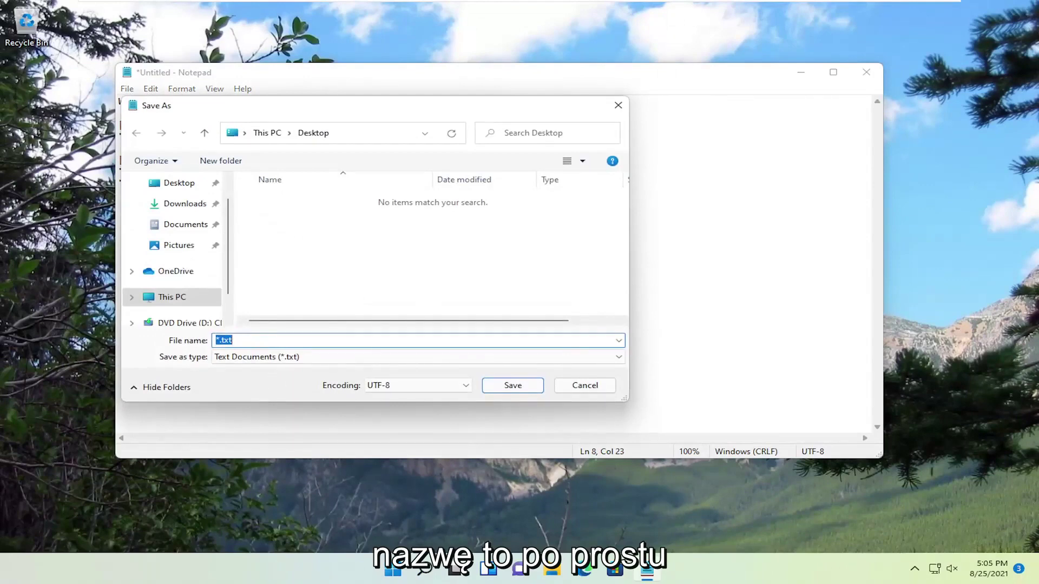
pyautogui.write('fix')
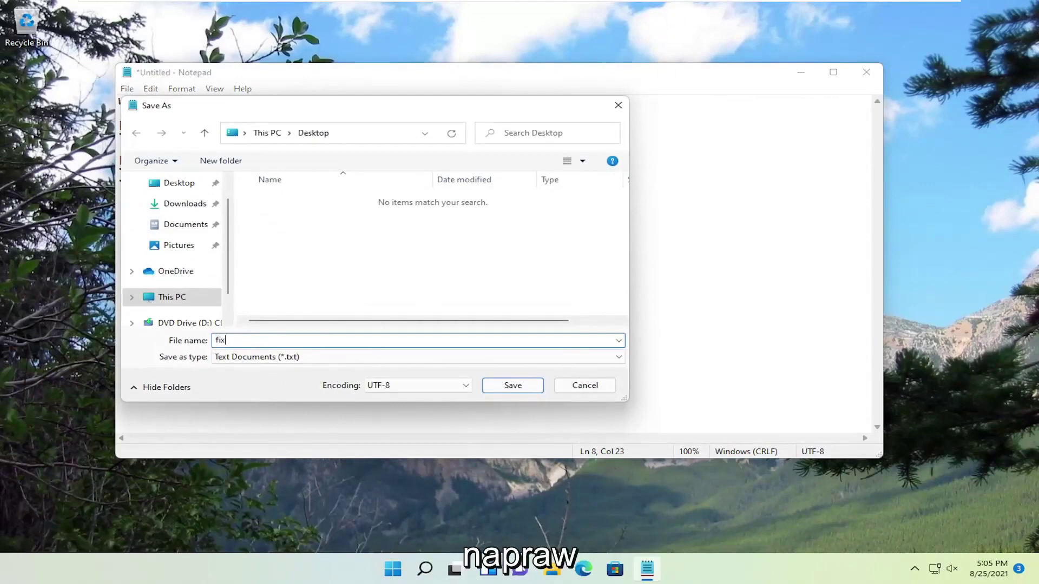
pyautogui.write('file.reg')
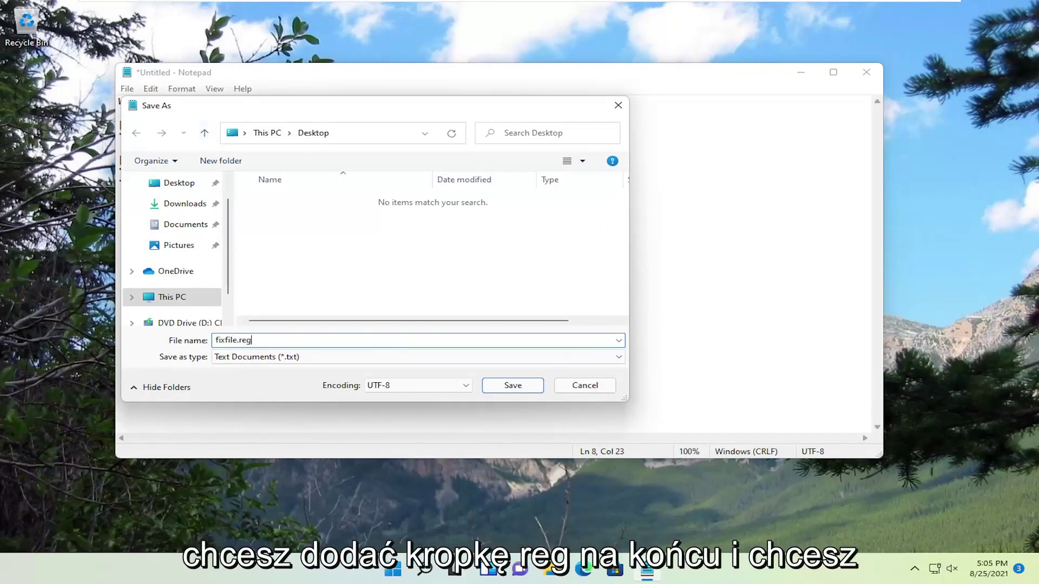
# Save the document to the Desktop as fixfile.reg with the All Files type
pyautogui.click(268, 361)
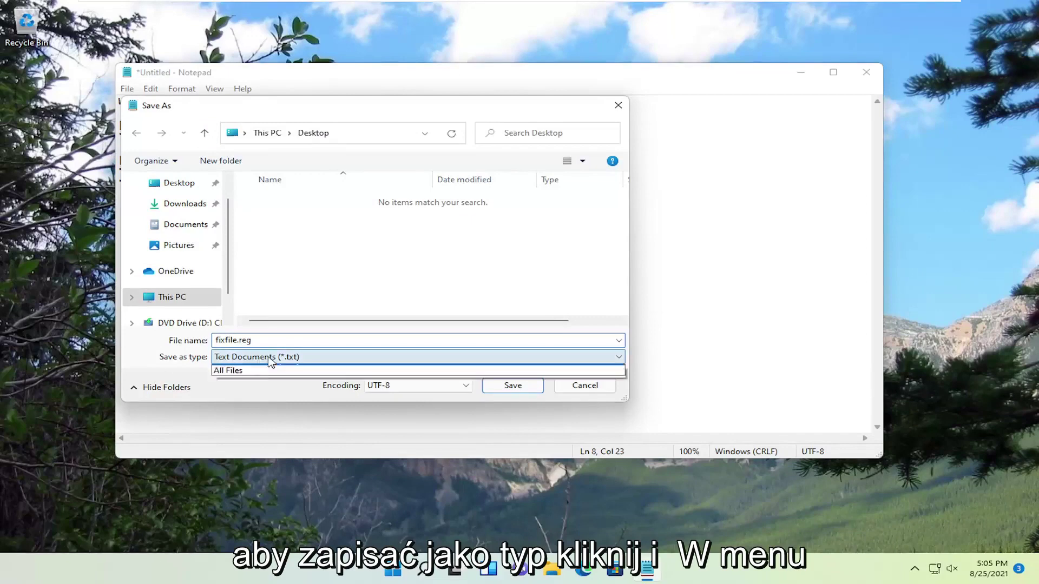
pyautogui.click(242, 381)
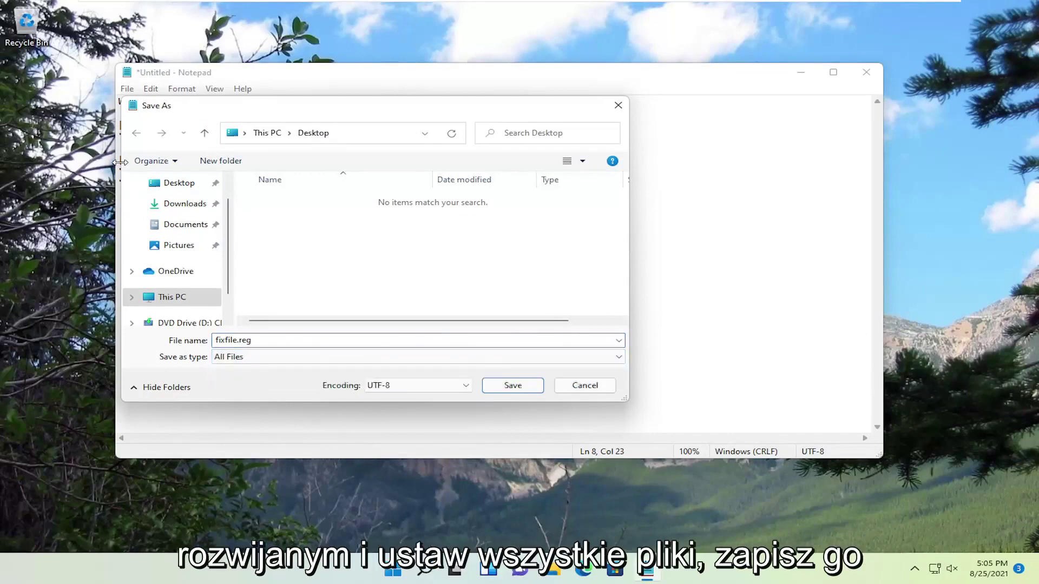
pyautogui.click(158, 183)
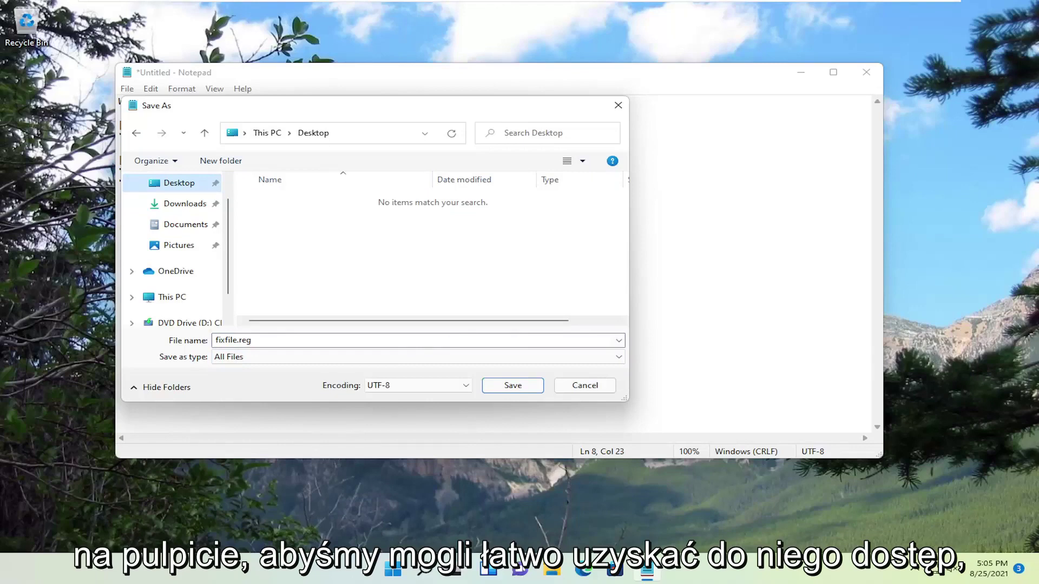
pyautogui.click(507, 389)
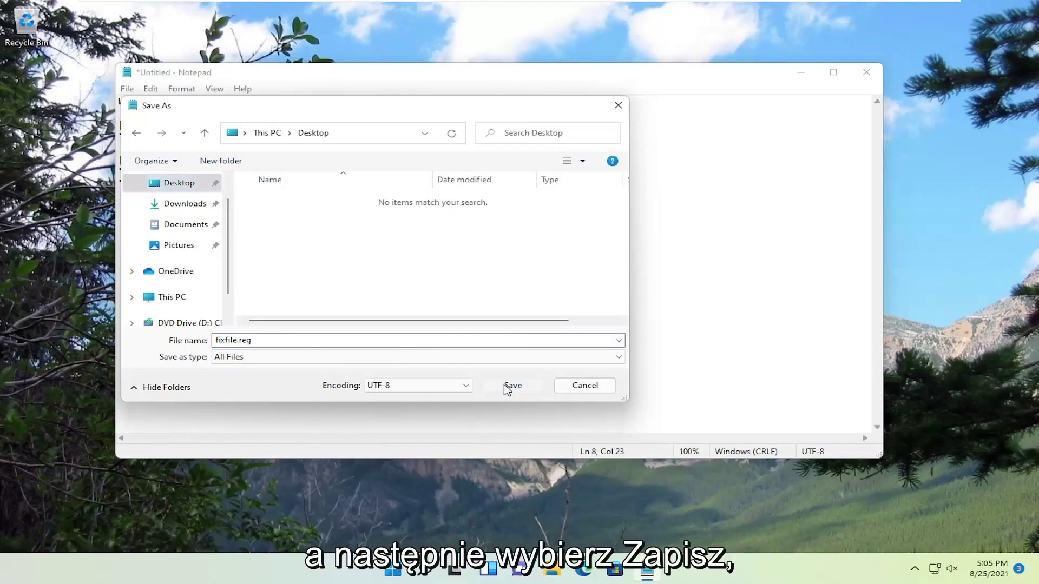
# Close Notepad, approve adding fixfile.reg's values, and dismiss the success message
pyautogui.click(865, 72)
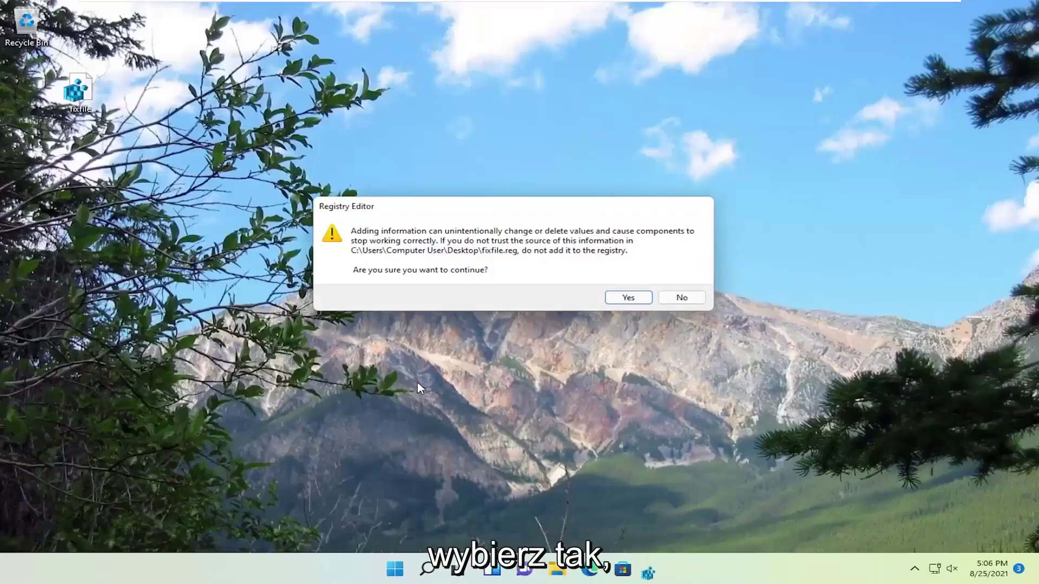
pyautogui.click(631, 298)
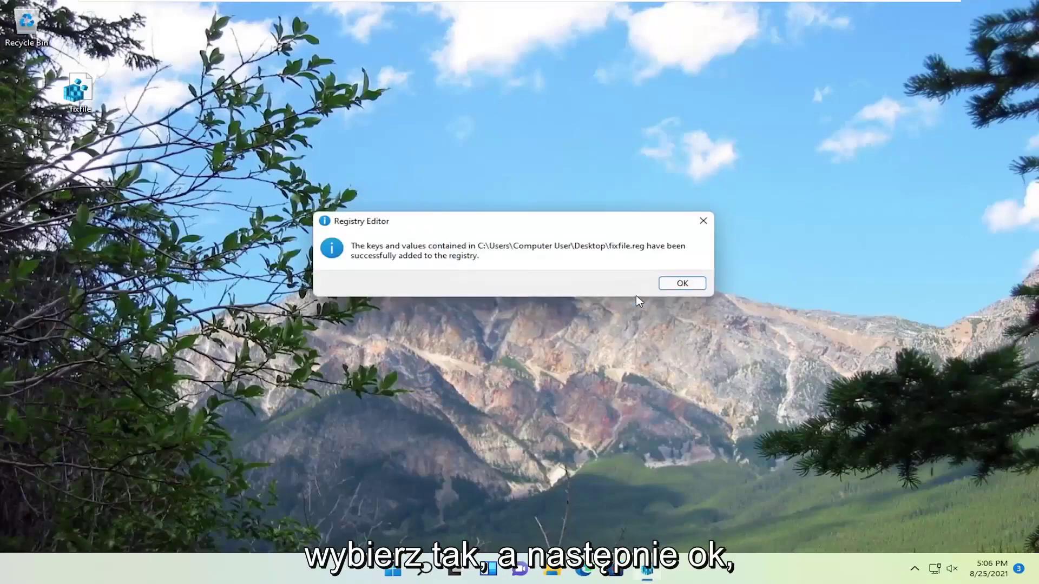
pyautogui.click(681, 283)
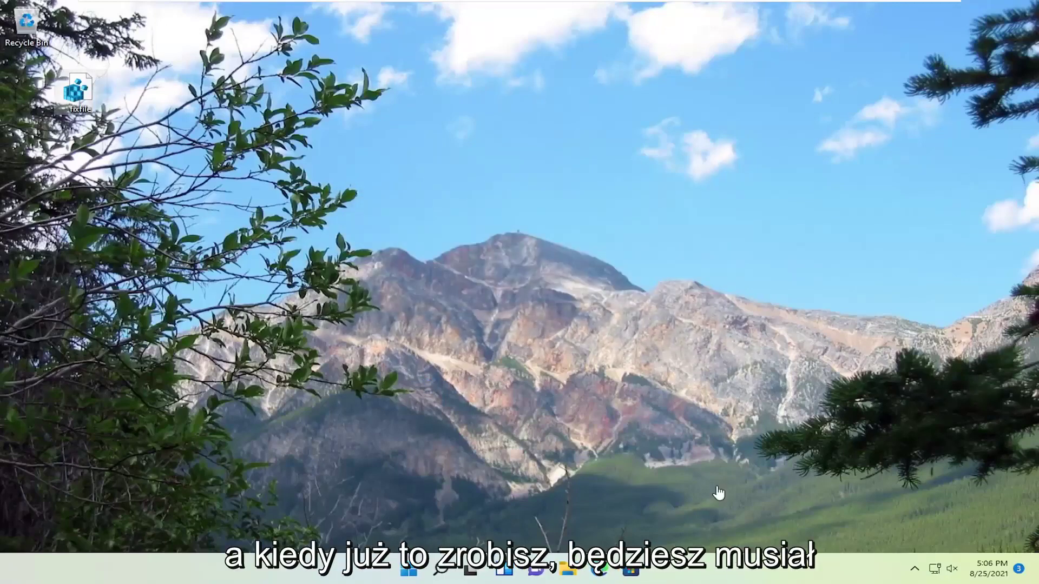
pyautogui.rightClick(408, 570)
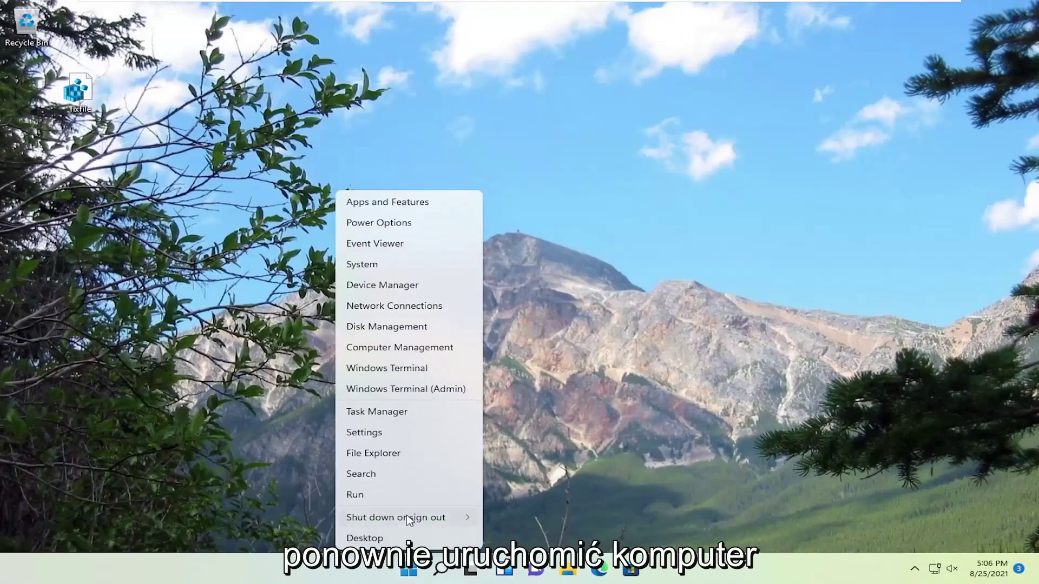